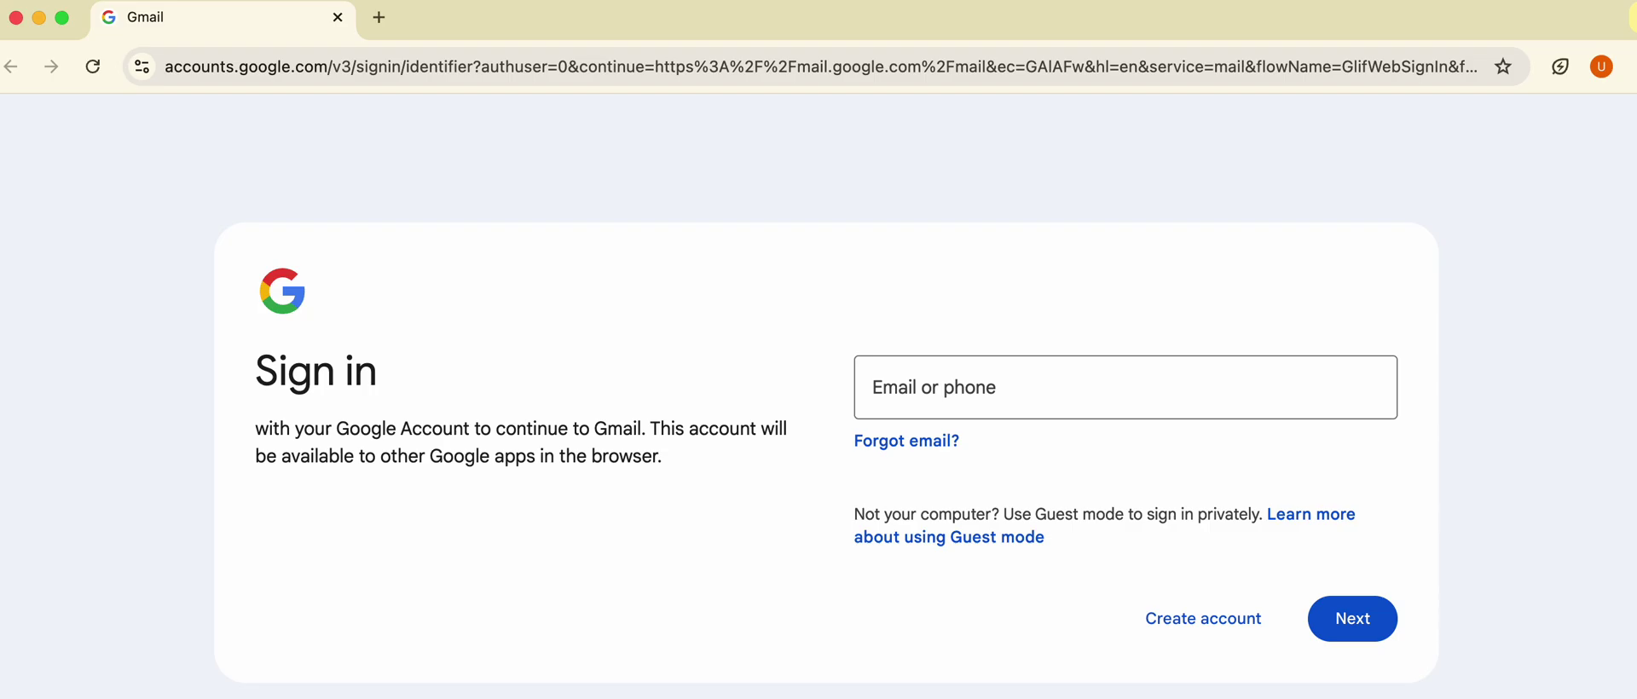
Load gmail.com in the browser.
left_click(680, 64)
type("gm")
key("Return")
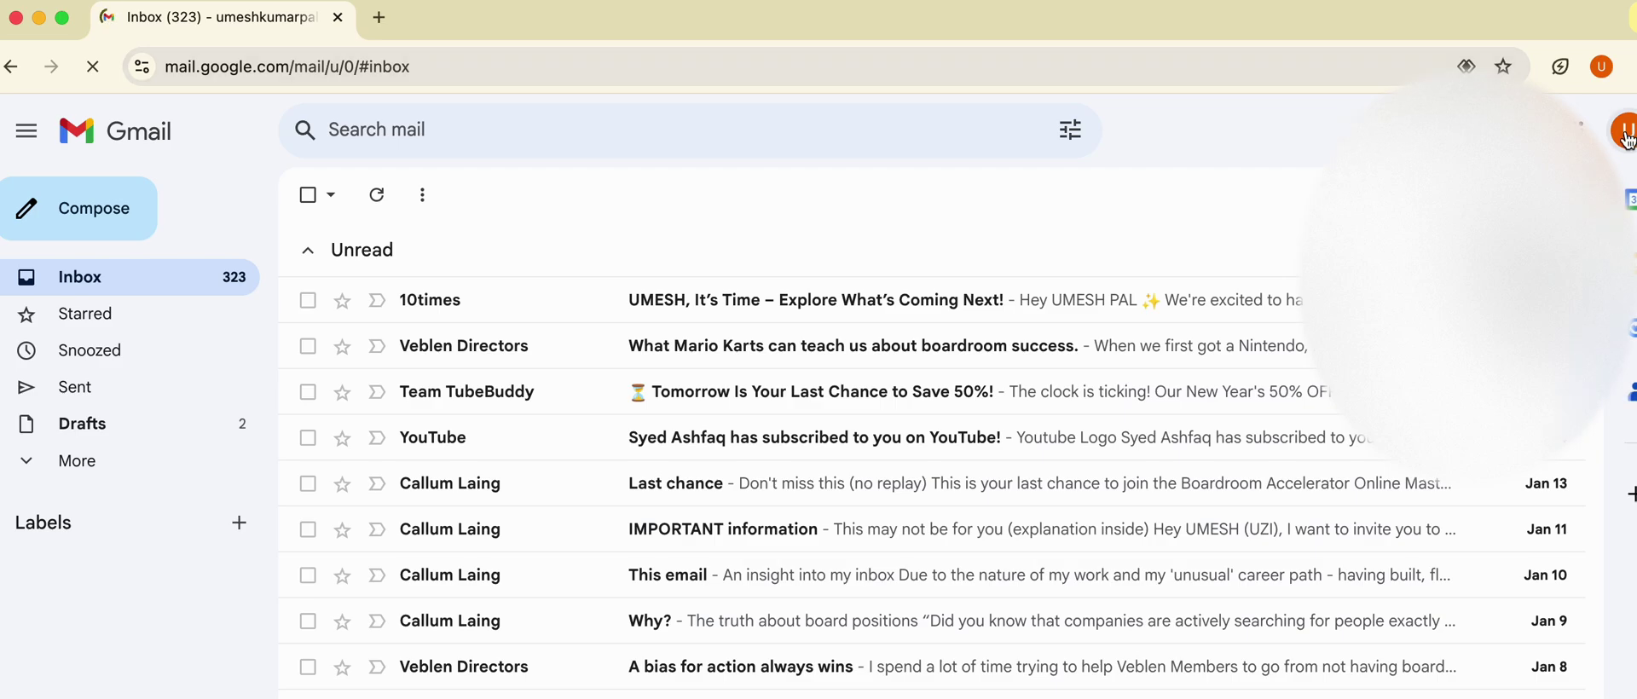
Add another account, close the old Inbox tab, and create an account for personal use.
left_click(1622, 131)
left_click(1325, 484)
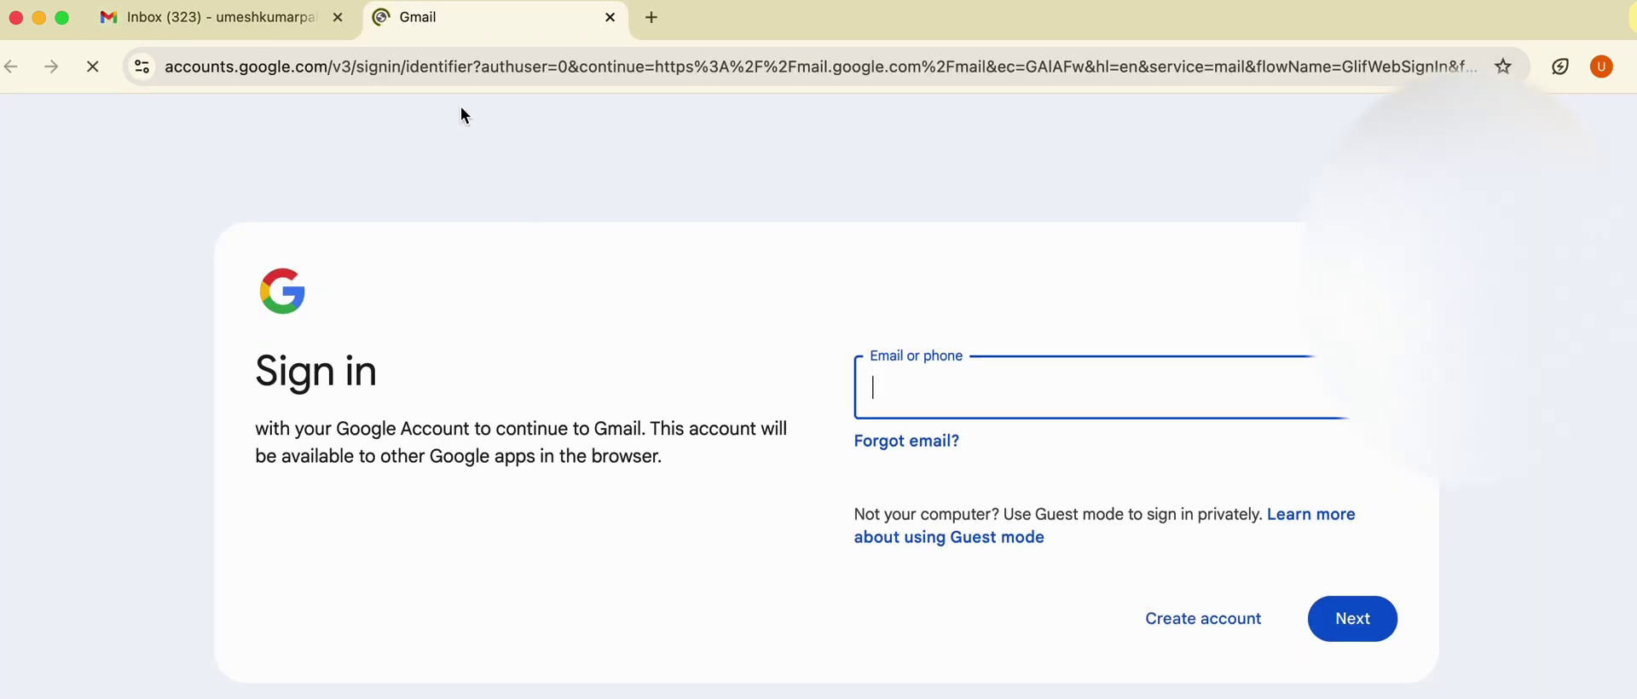
left_click(339, 19)
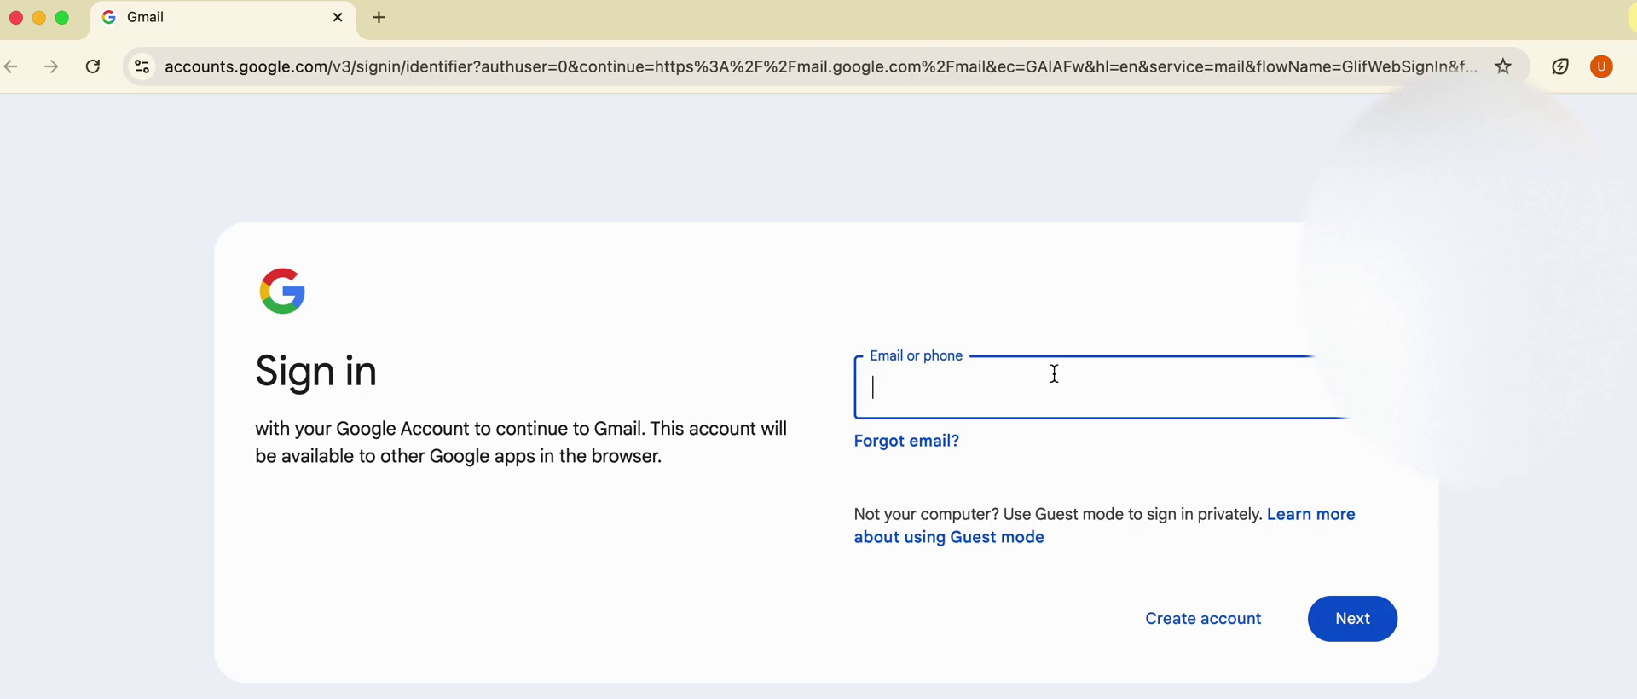
left_click(1180, 645)
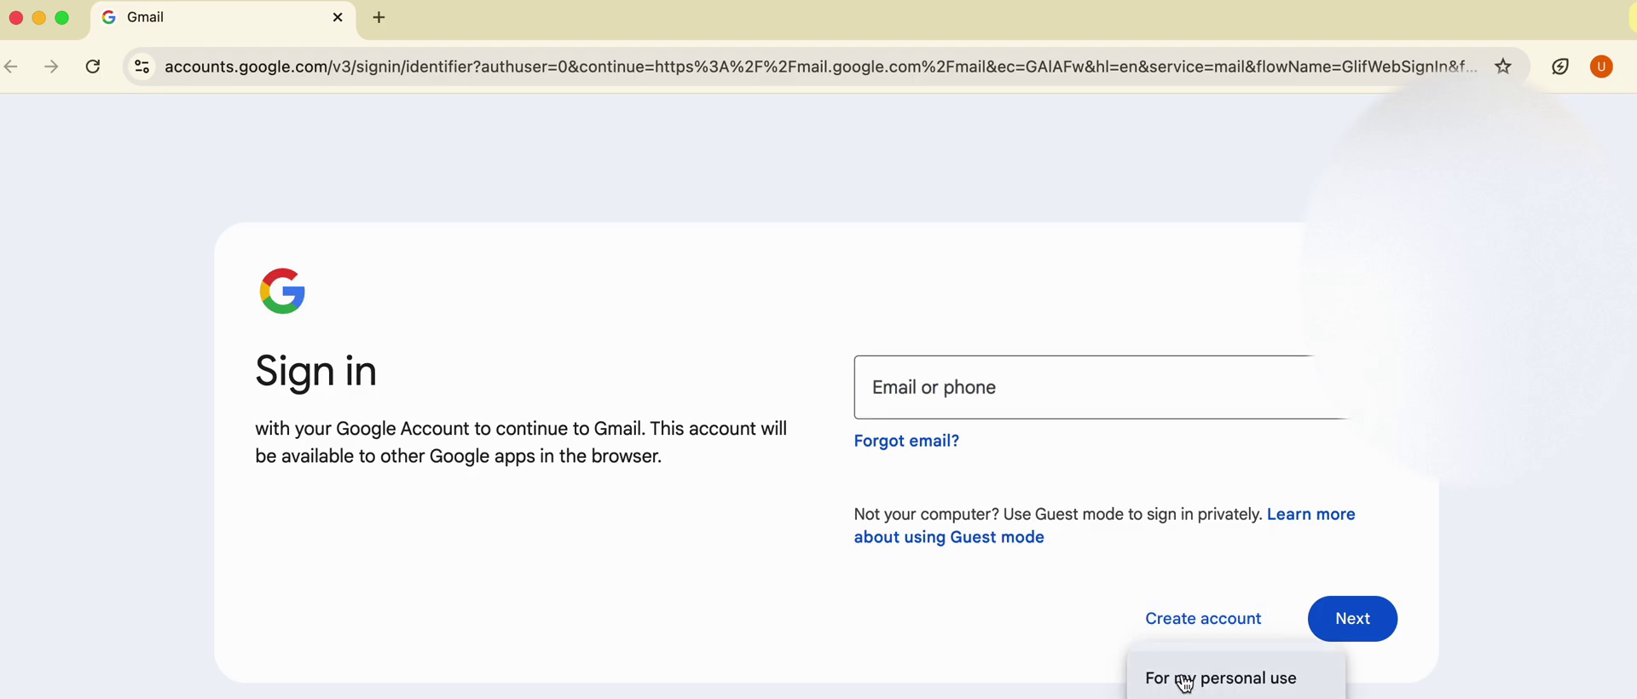
left_click(1184, 681)
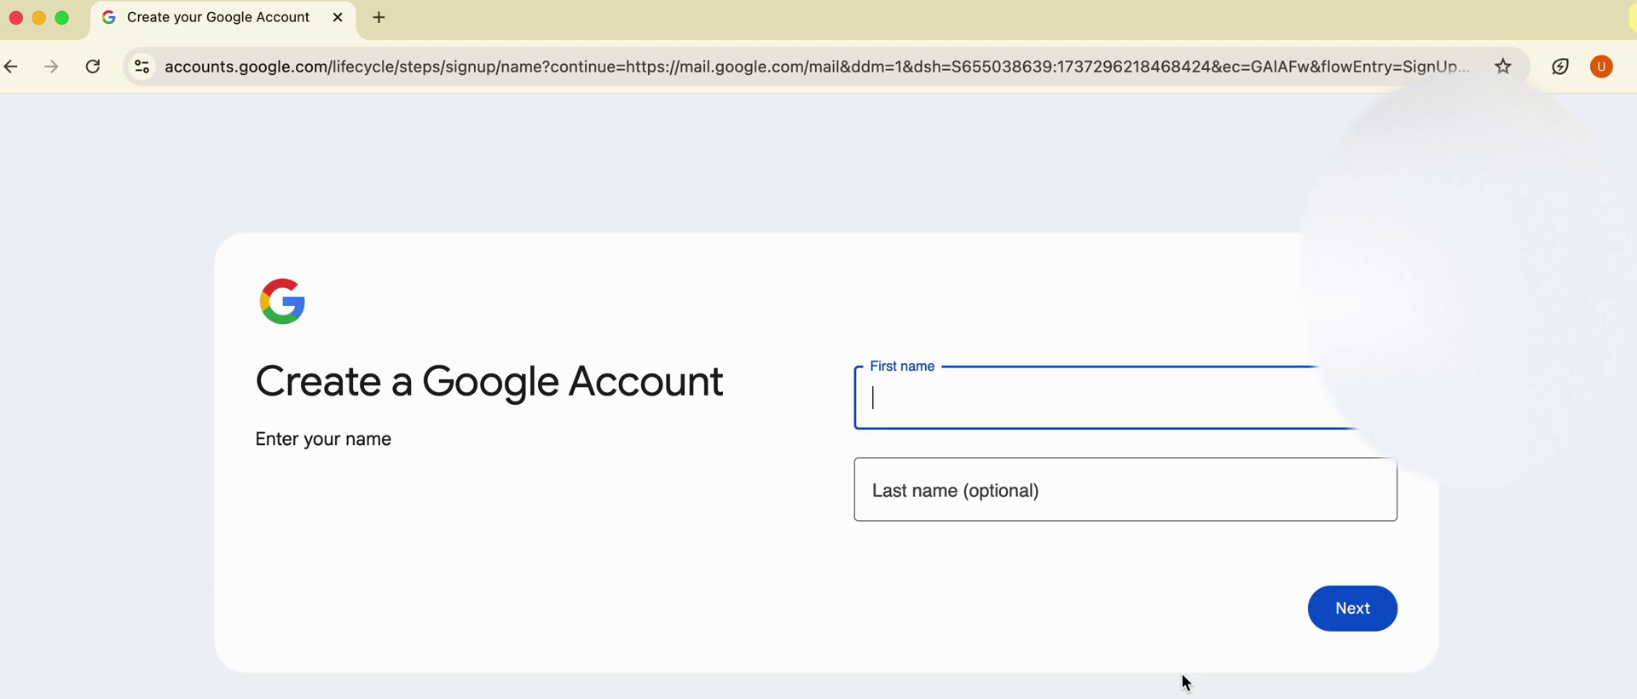
Enter the new account holder's first and last name, correcting typos, and submit.
key("Tab")
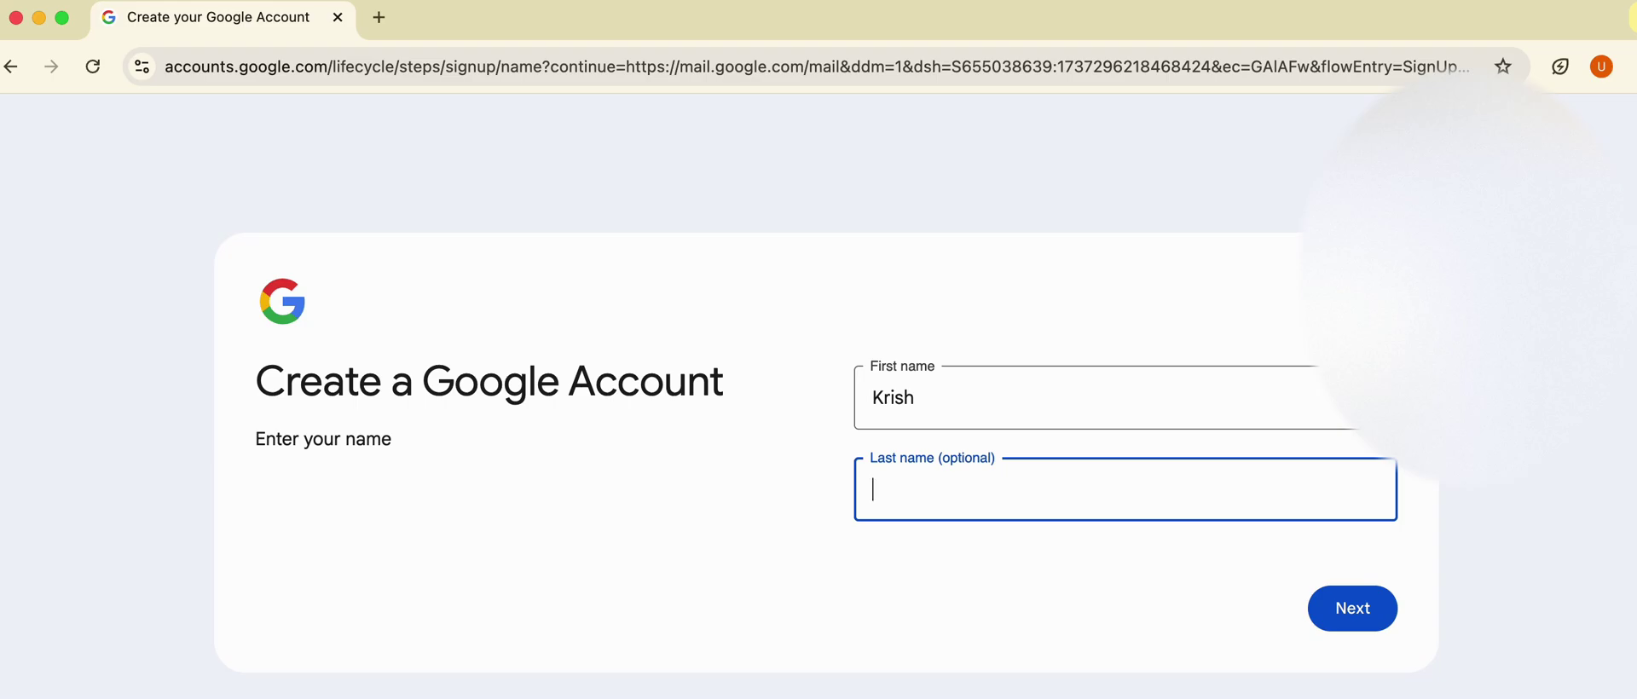
left_click(1382, 617)
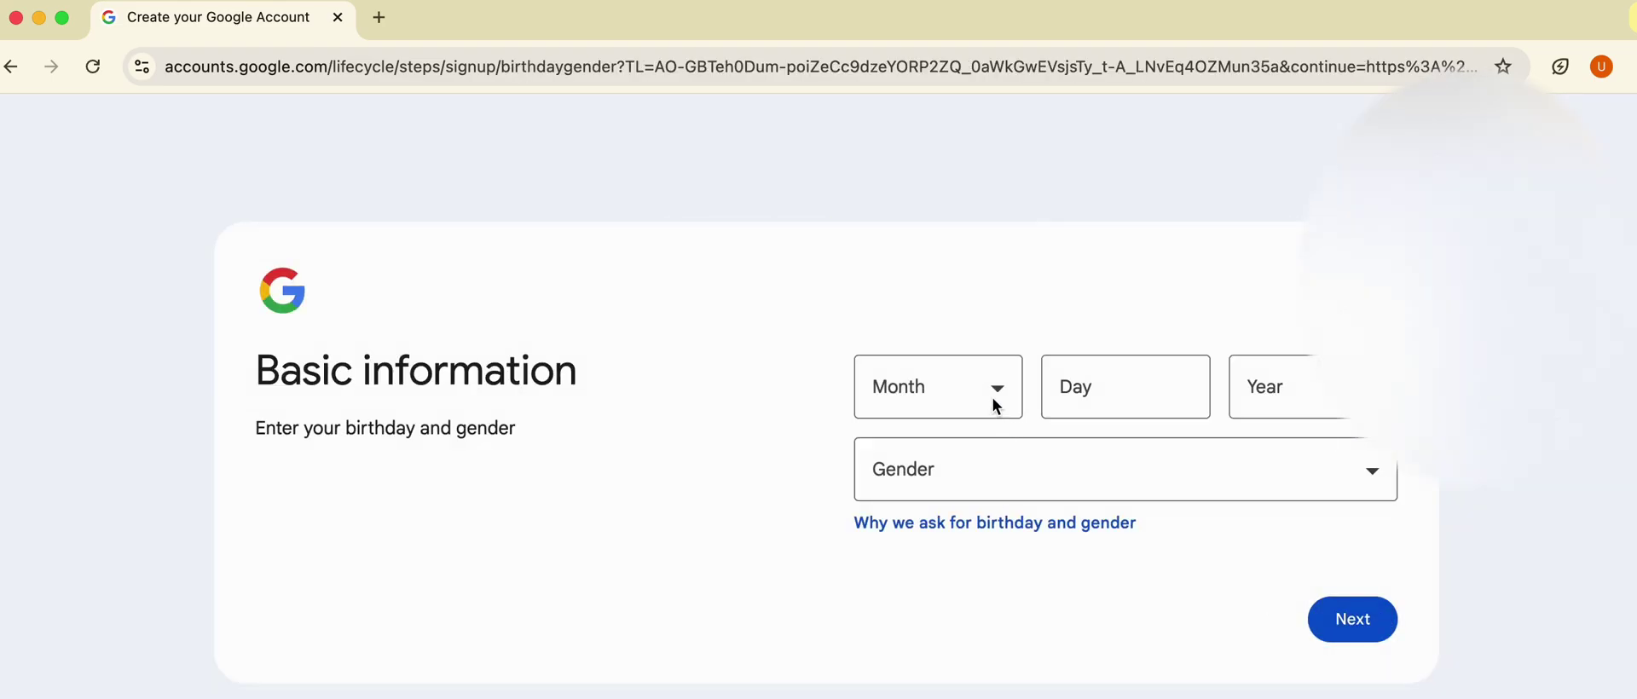
Set the birthday to September 9, 1985 and gender to Male, then continue.
left_click(996, 406)
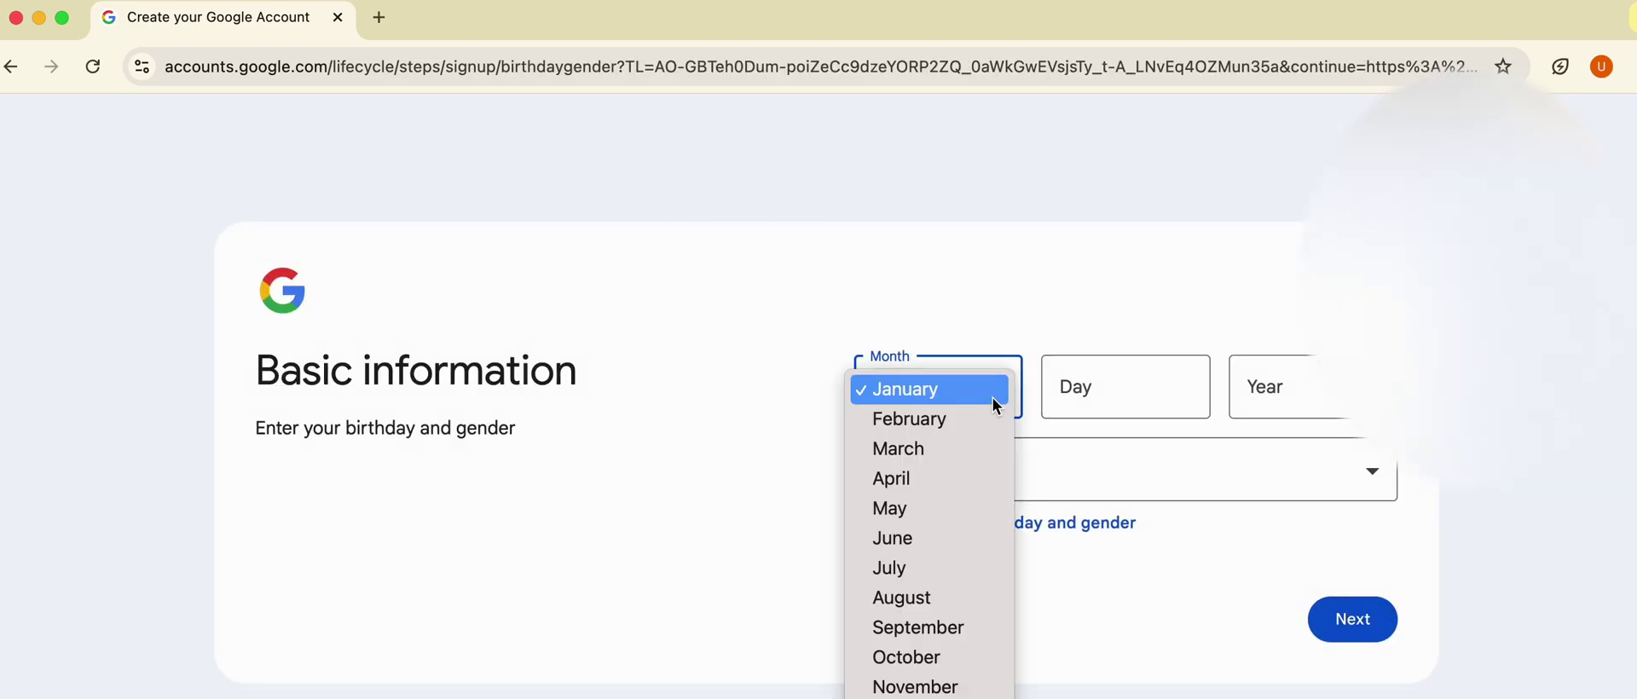
left_click(964, 626)
left_click(1086, 376)
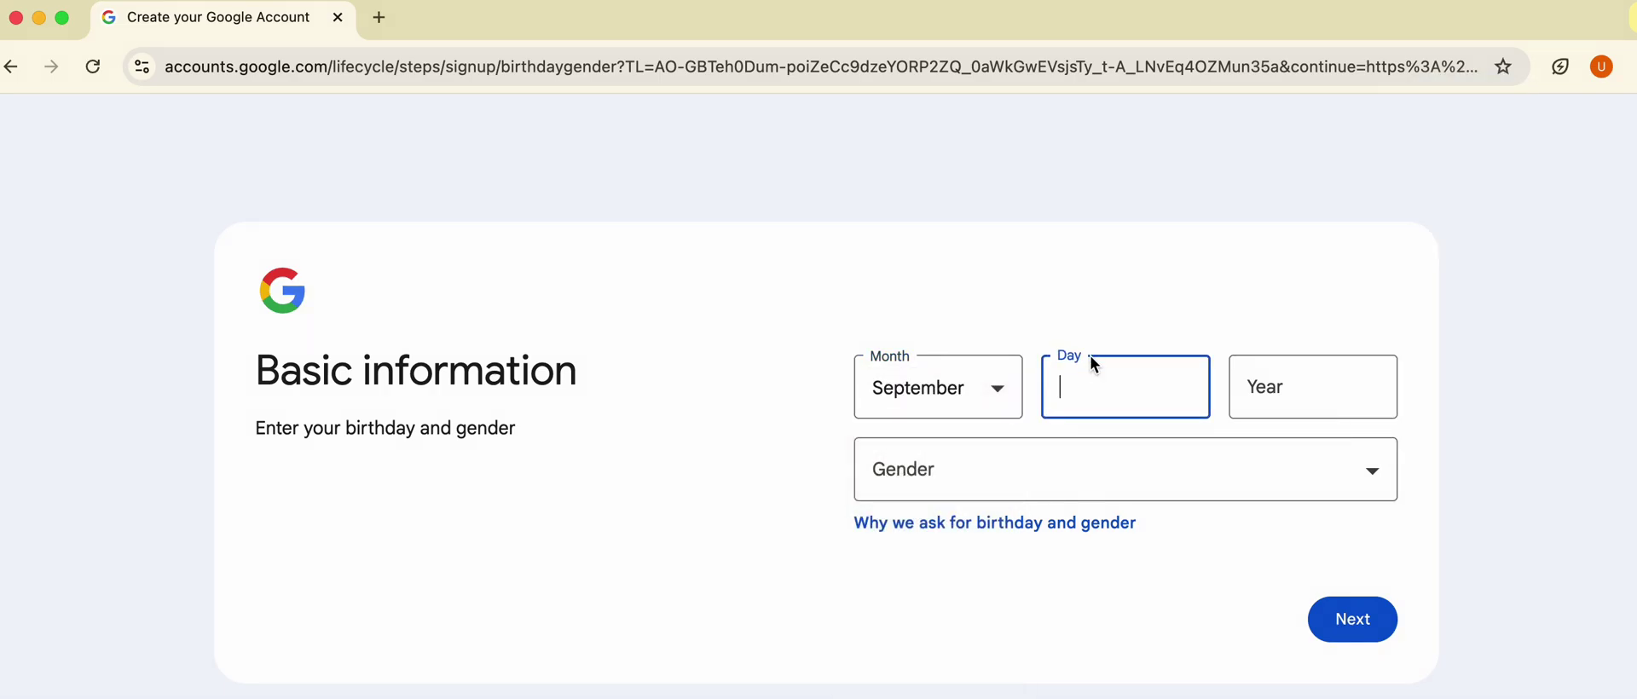
type("9")
key("Tab")
type("198")
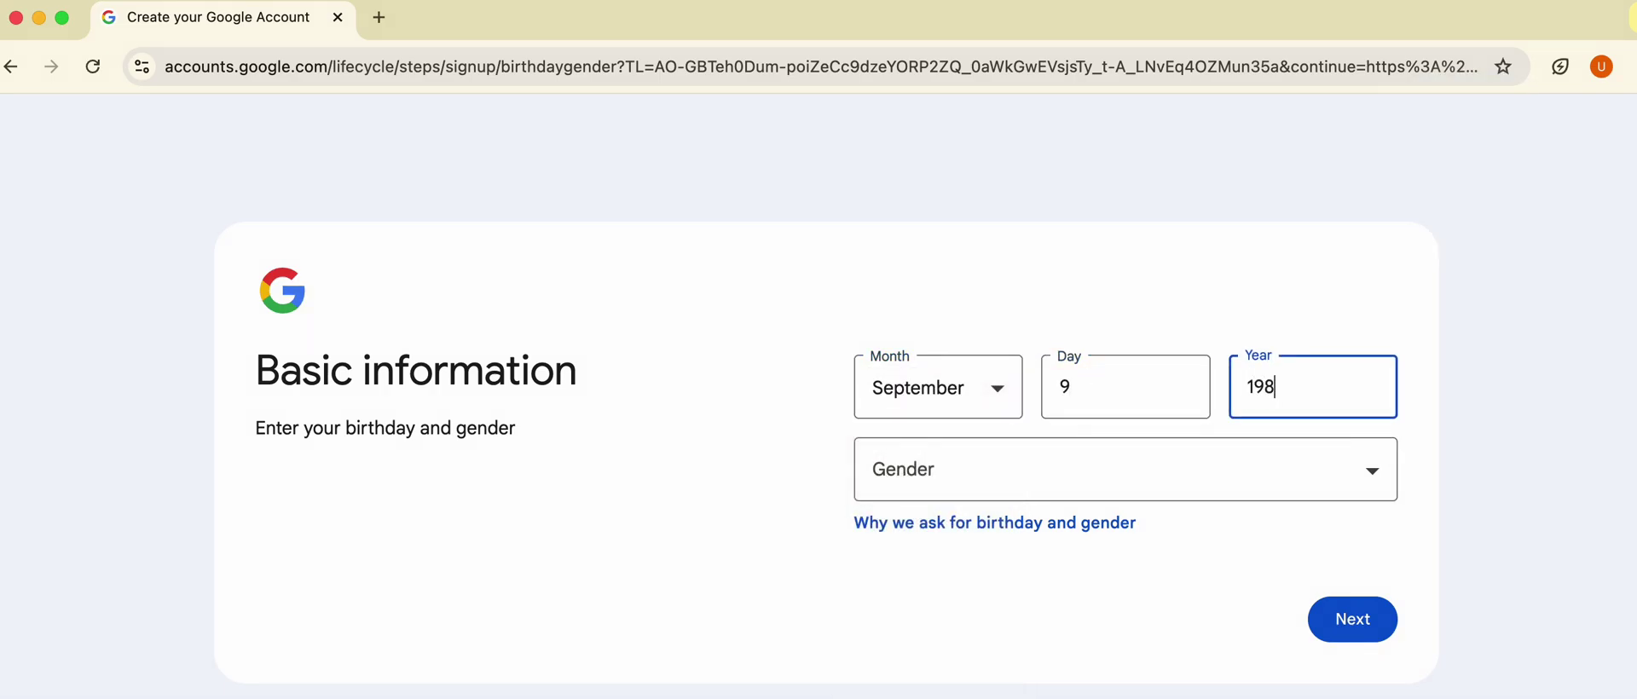
type("5")
key("Tab")
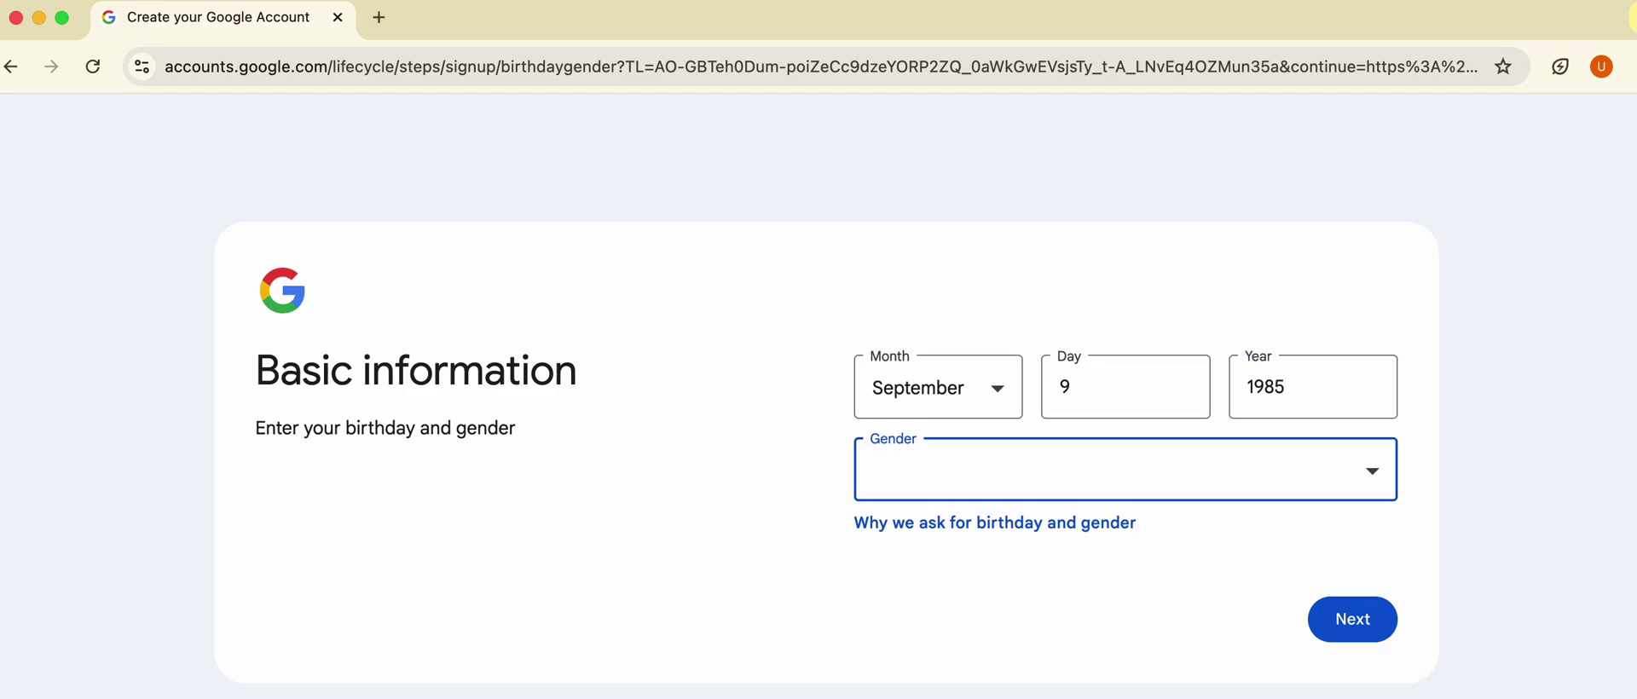
left_click(1368, 478)
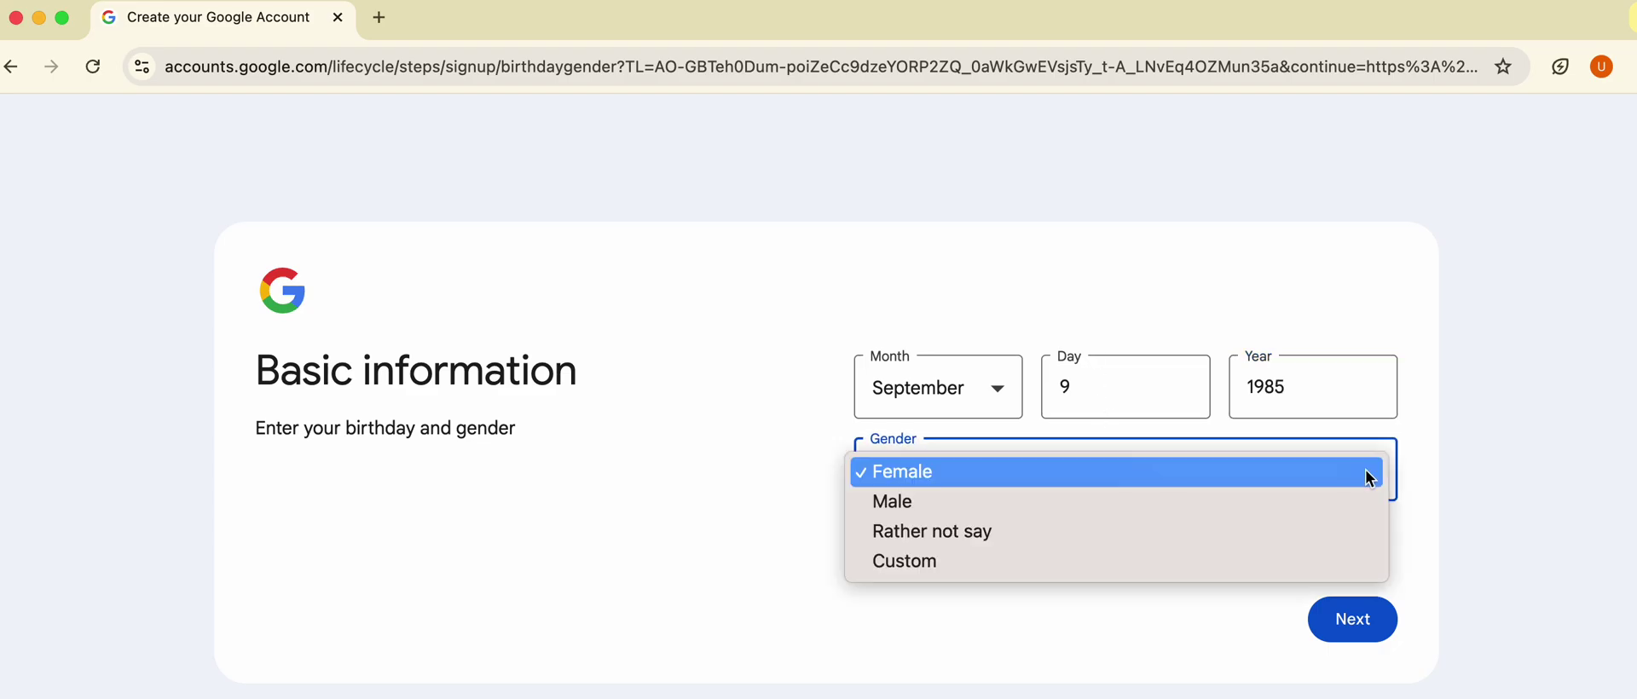
left_click(1308, 513)
left_click(1373, 623)
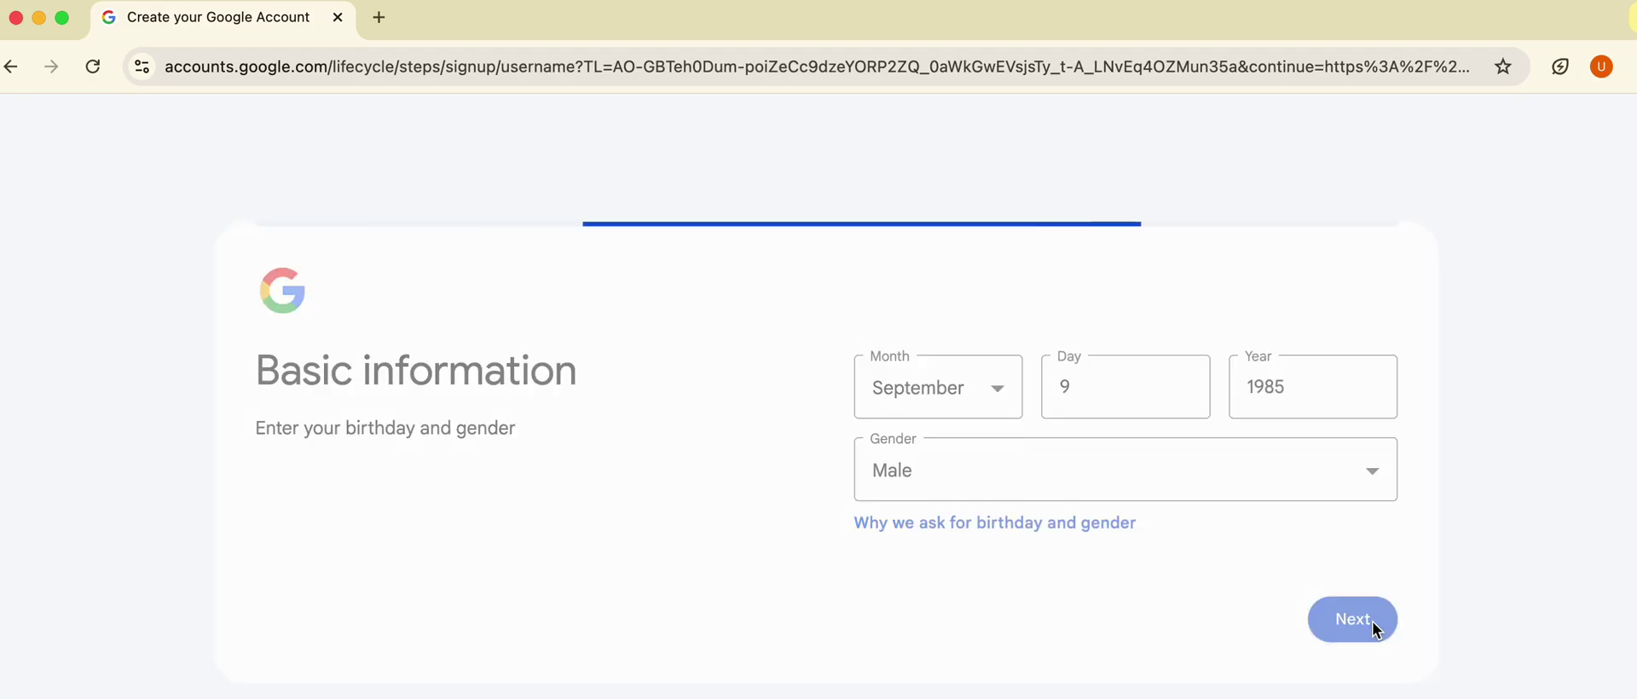
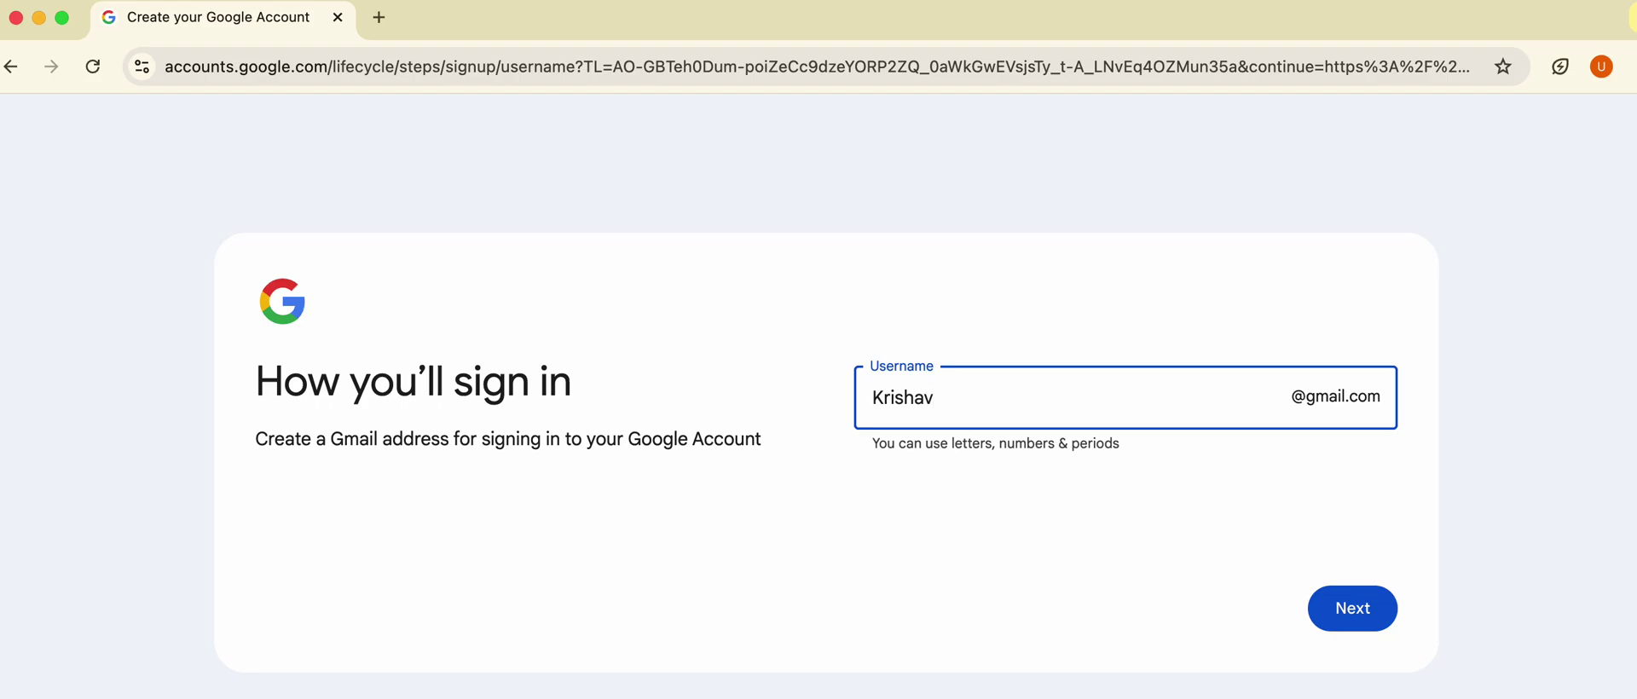
Enter a username ending in 2024, then insert extra letters when it proves taken.
left_click(1369, 605)
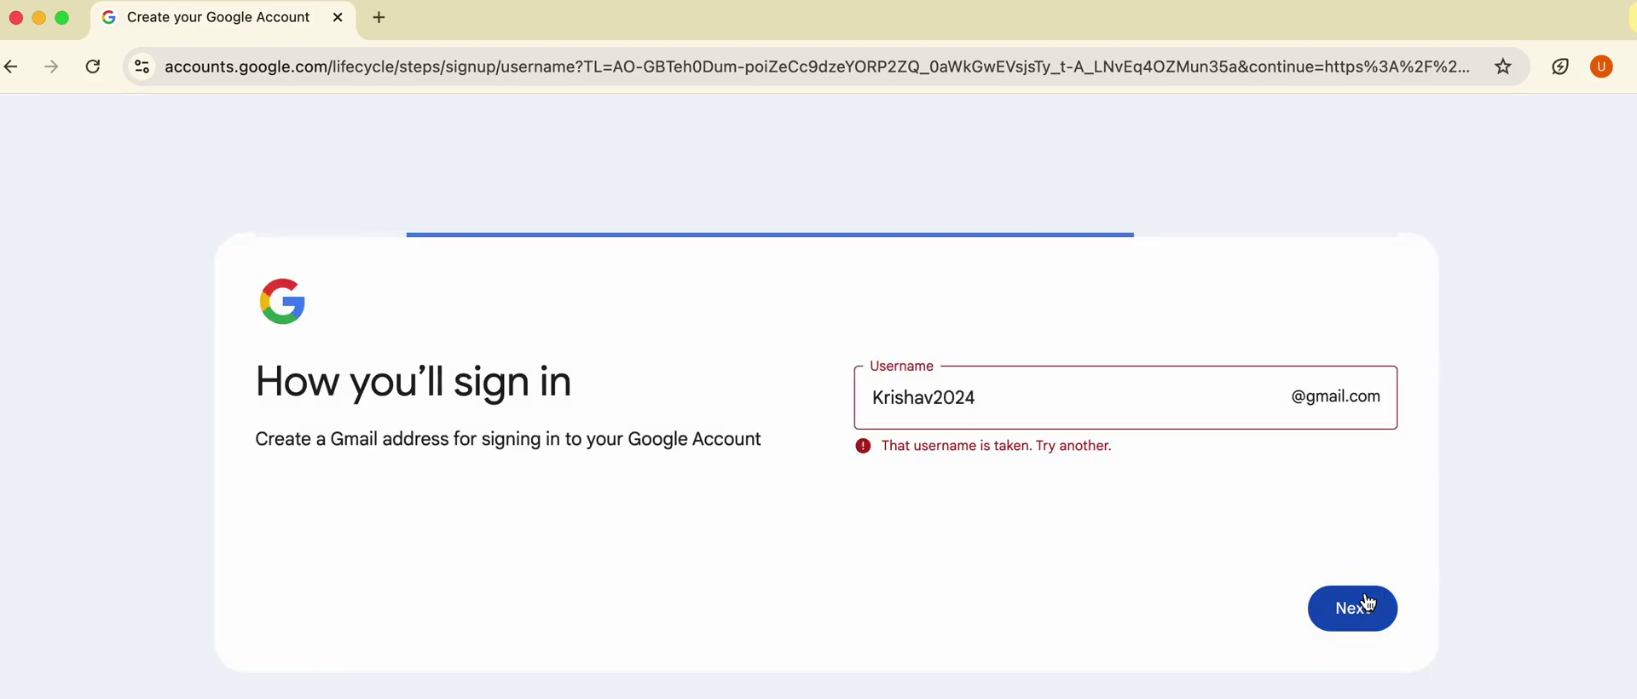
left_click(938, 398)
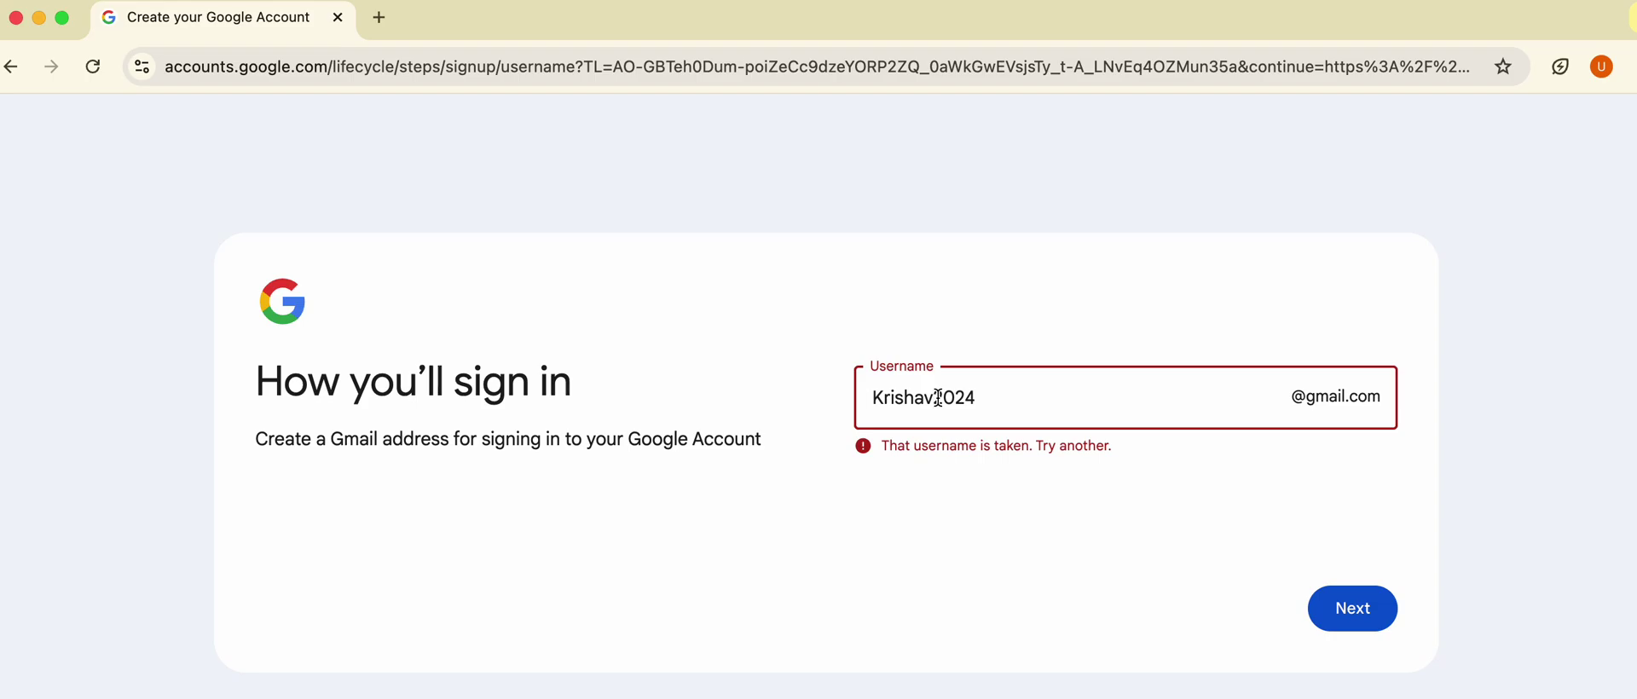
type("Gannu")
left_click(1347, 616)
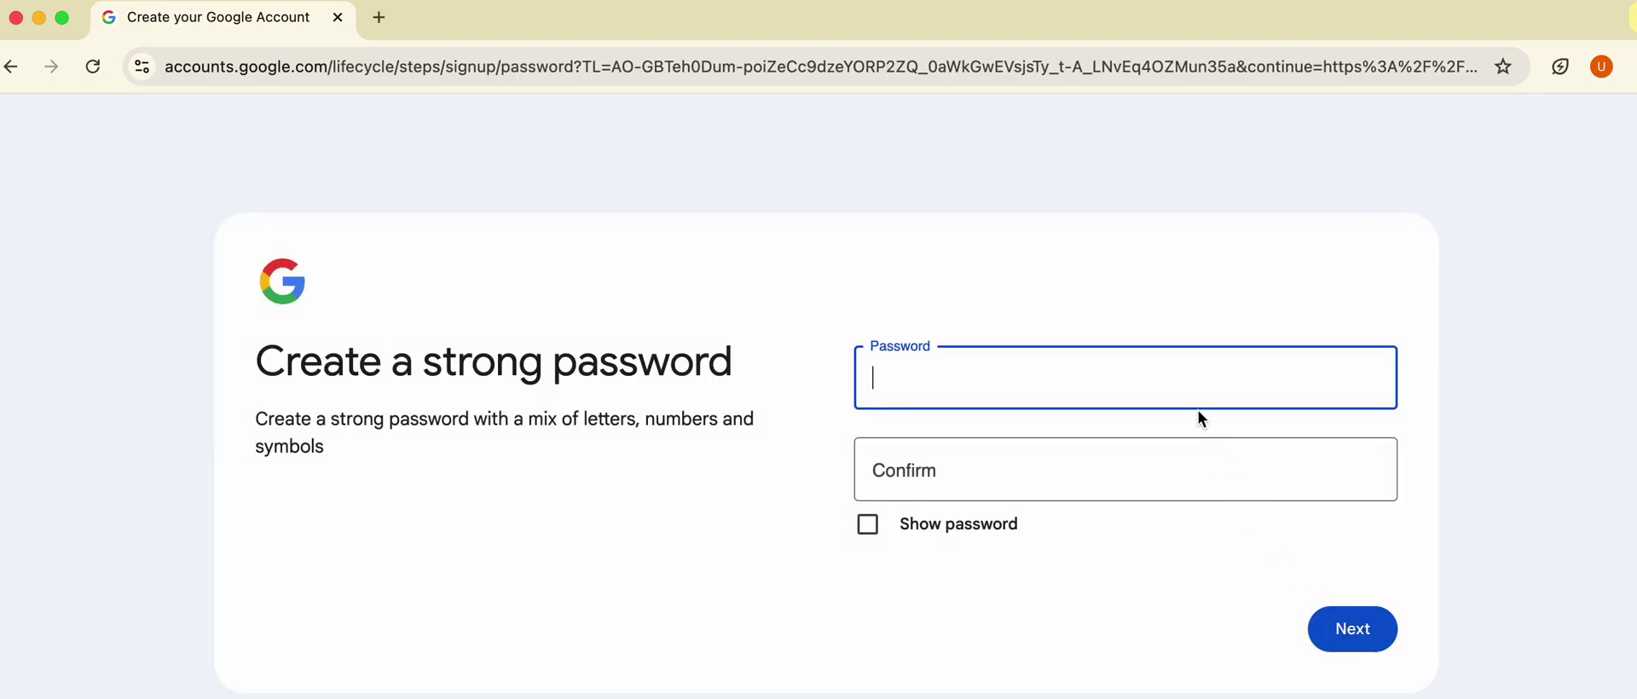
Type the account password in both the password and Confirm fields, then submit.
type("••••••••••")
key("Tab")
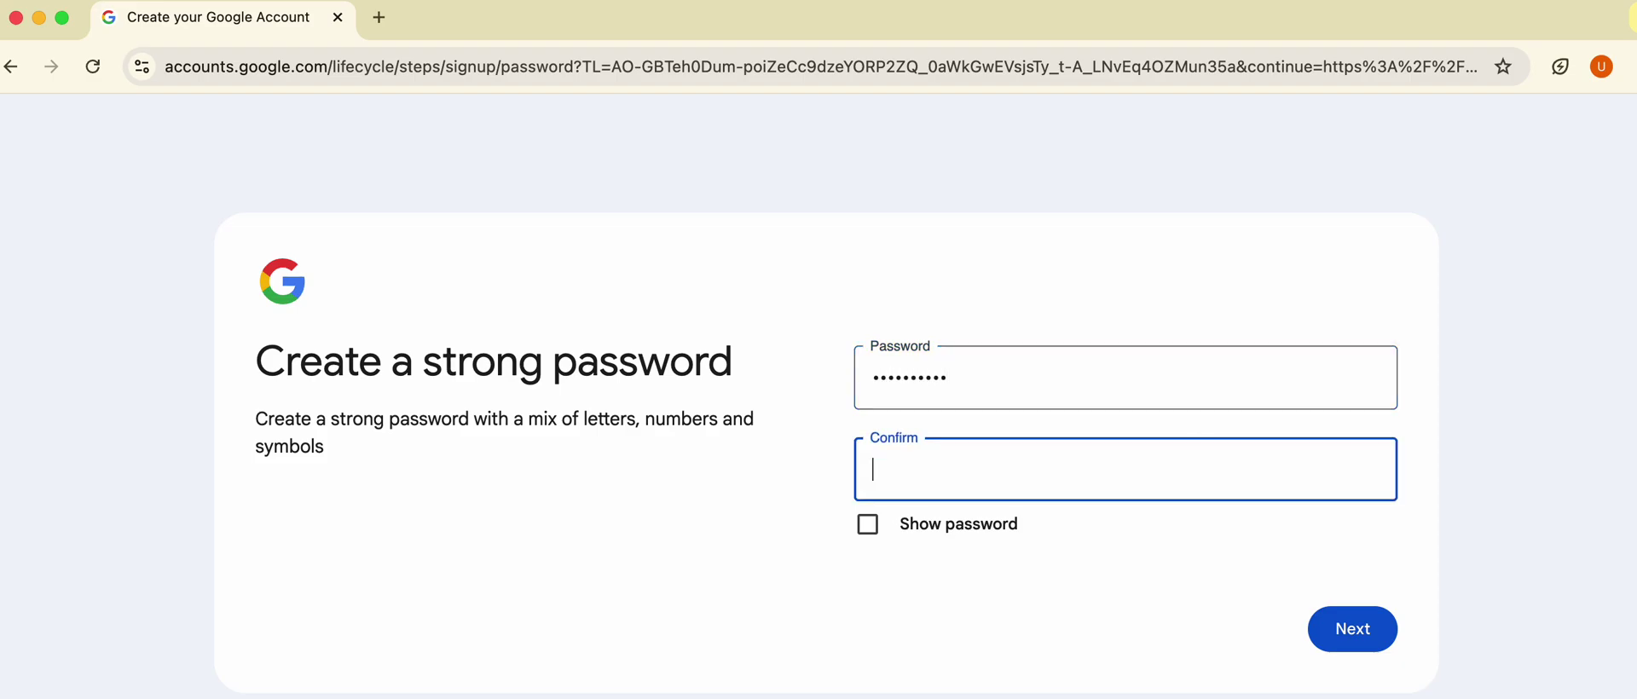
type("••••••••••")
left_click(1352, 628)
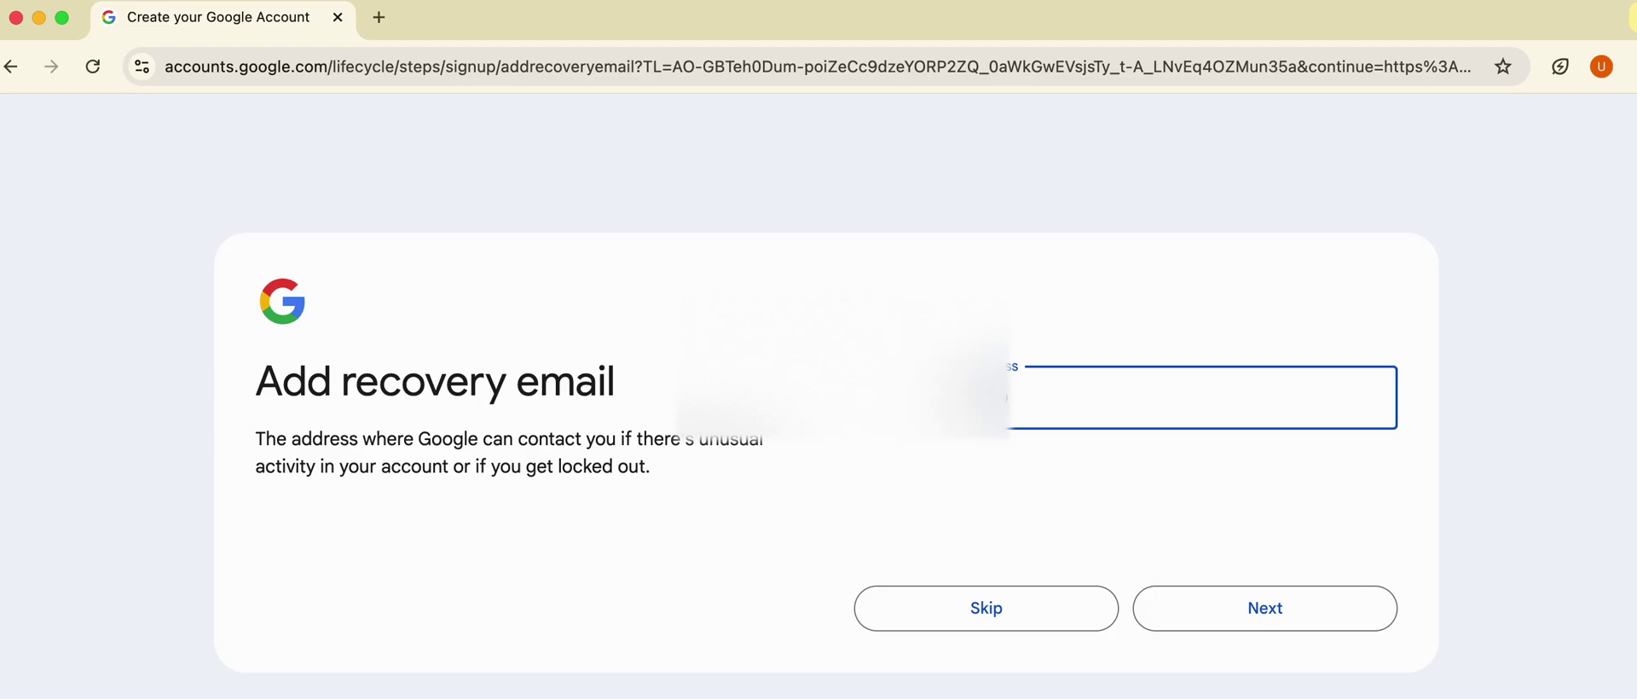
Enter a recovery email address, confirm the account details, and agree to Privacy and Terms.
type("gmail.com")
left_click(1305, 607)
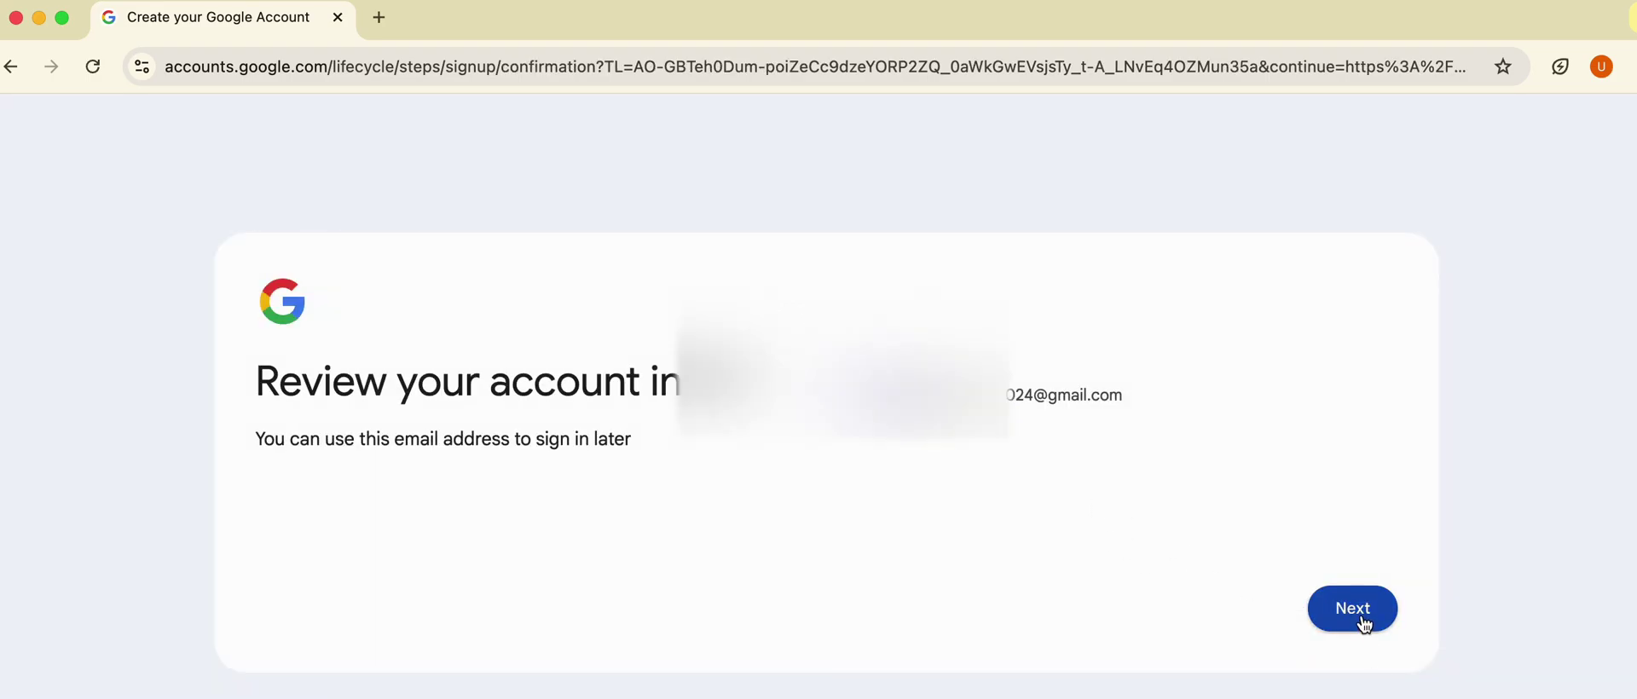
left_click(1364, 619)
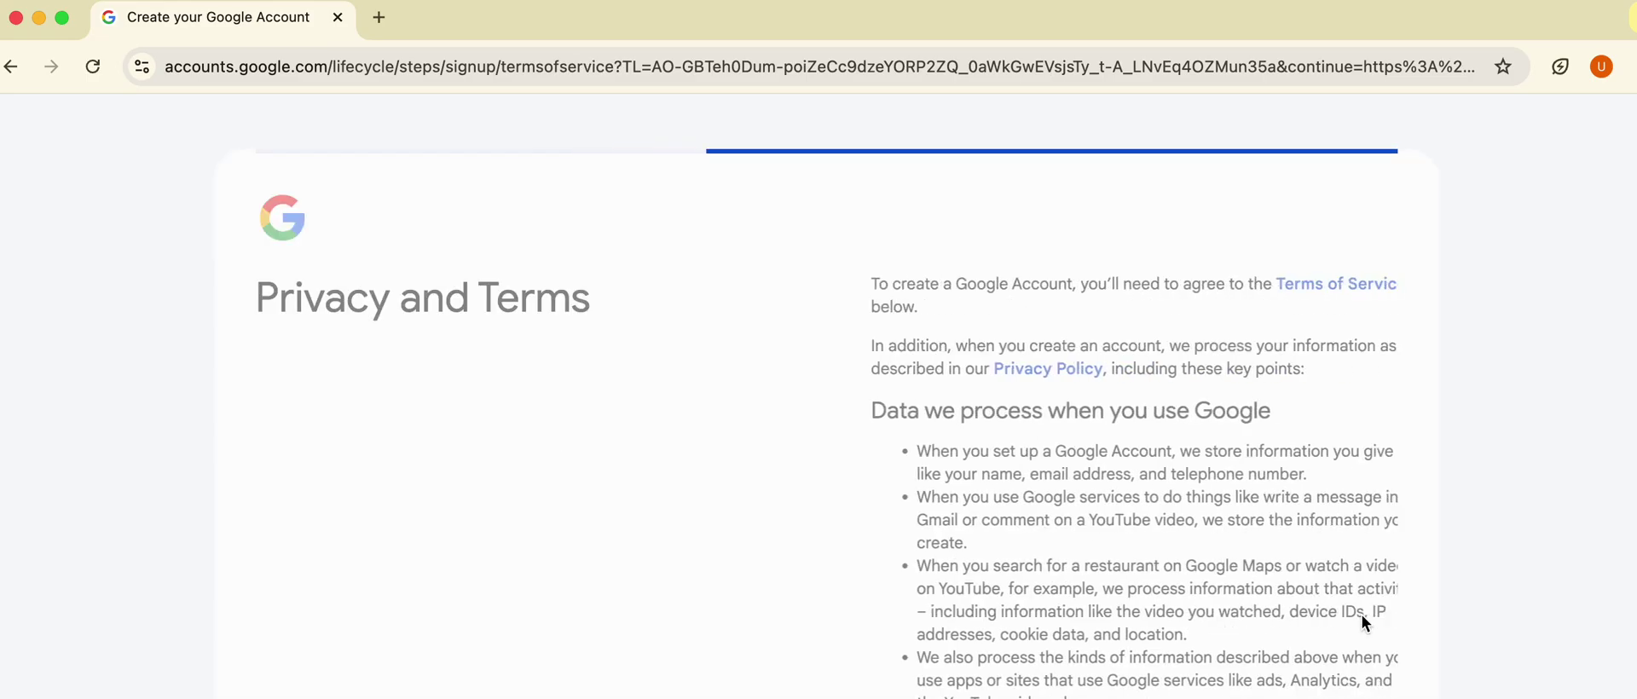
left_click_drag(1257, 516, 1263, 698)
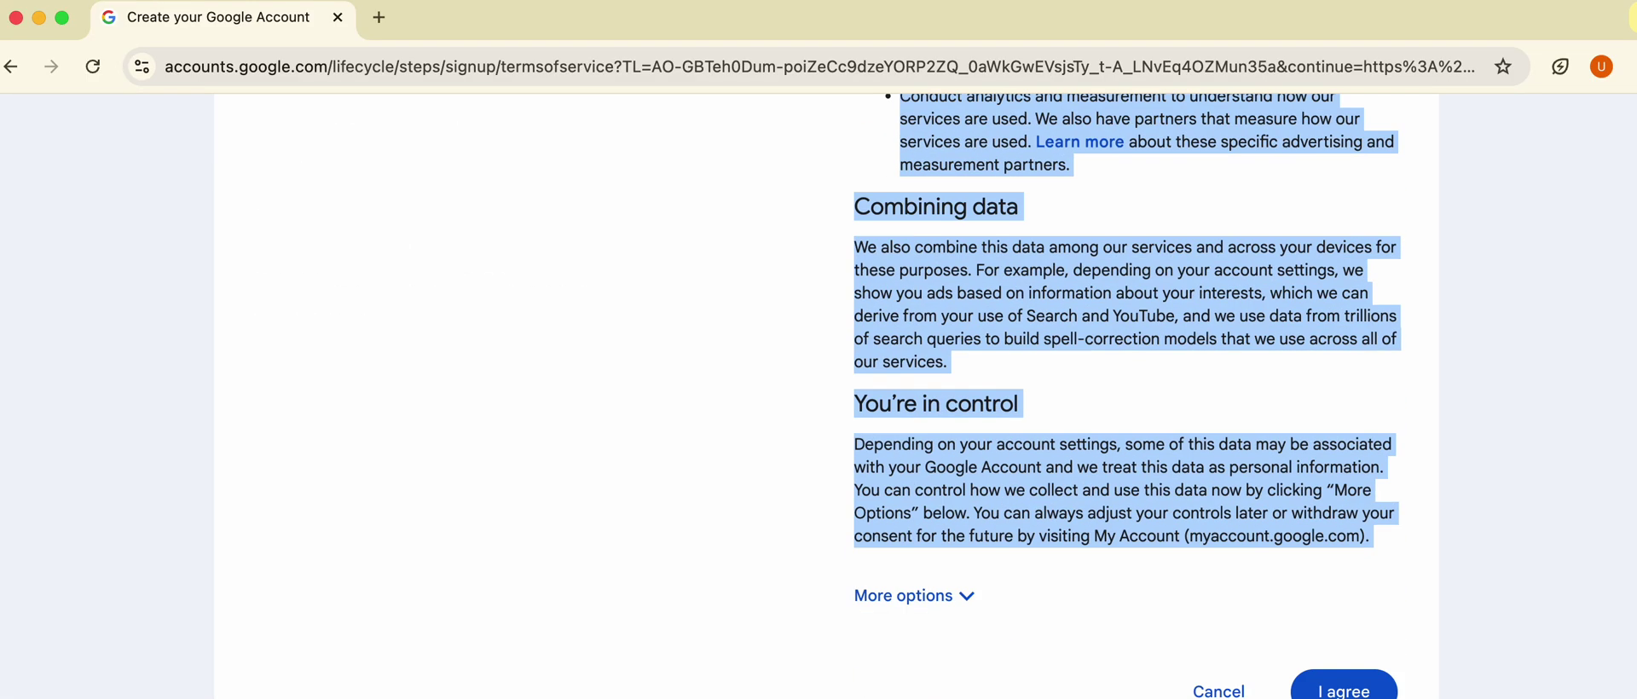
left_click(1338, 689)
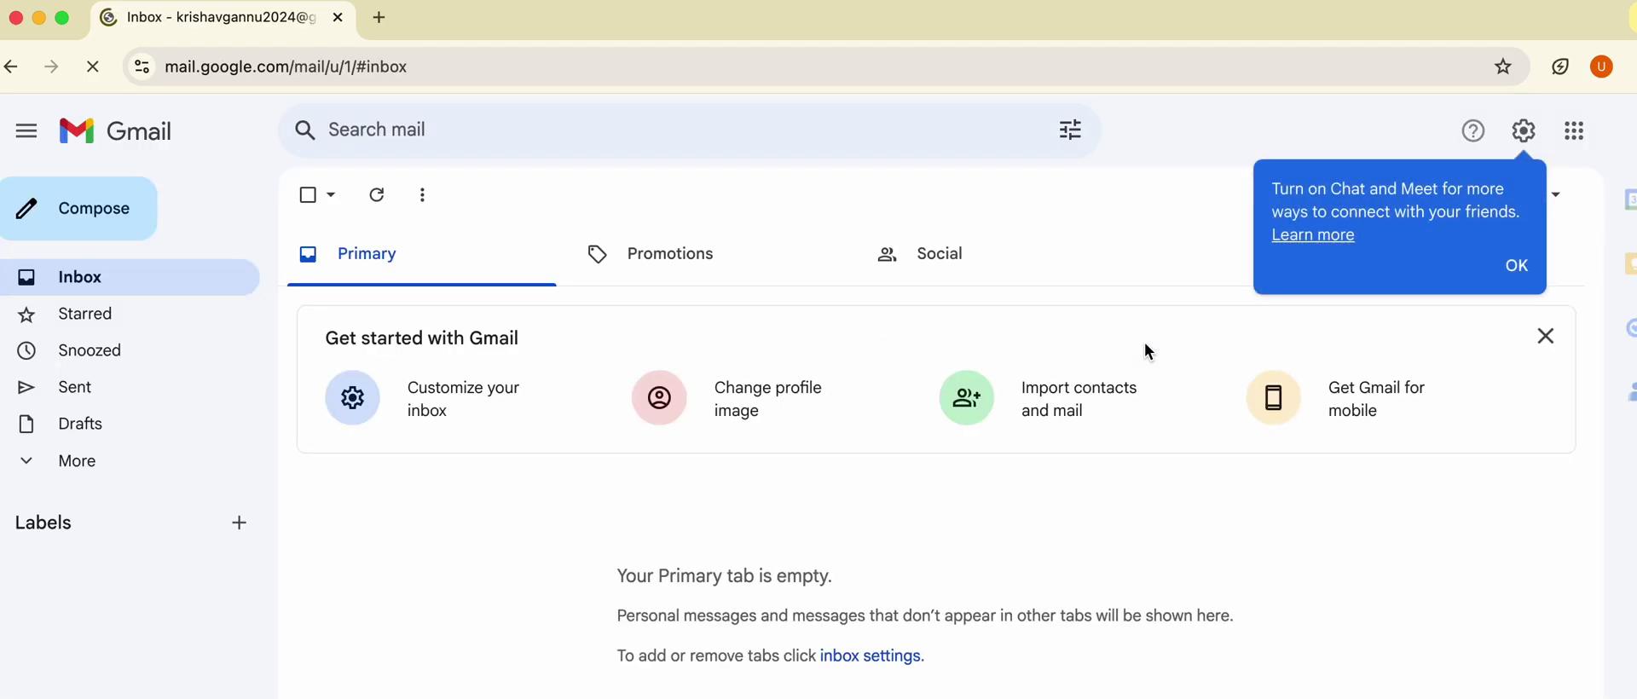
Dismiss the Chat and Meet popup, privacy banner, and Get started with Gmail card.
left_click(1525, 269)
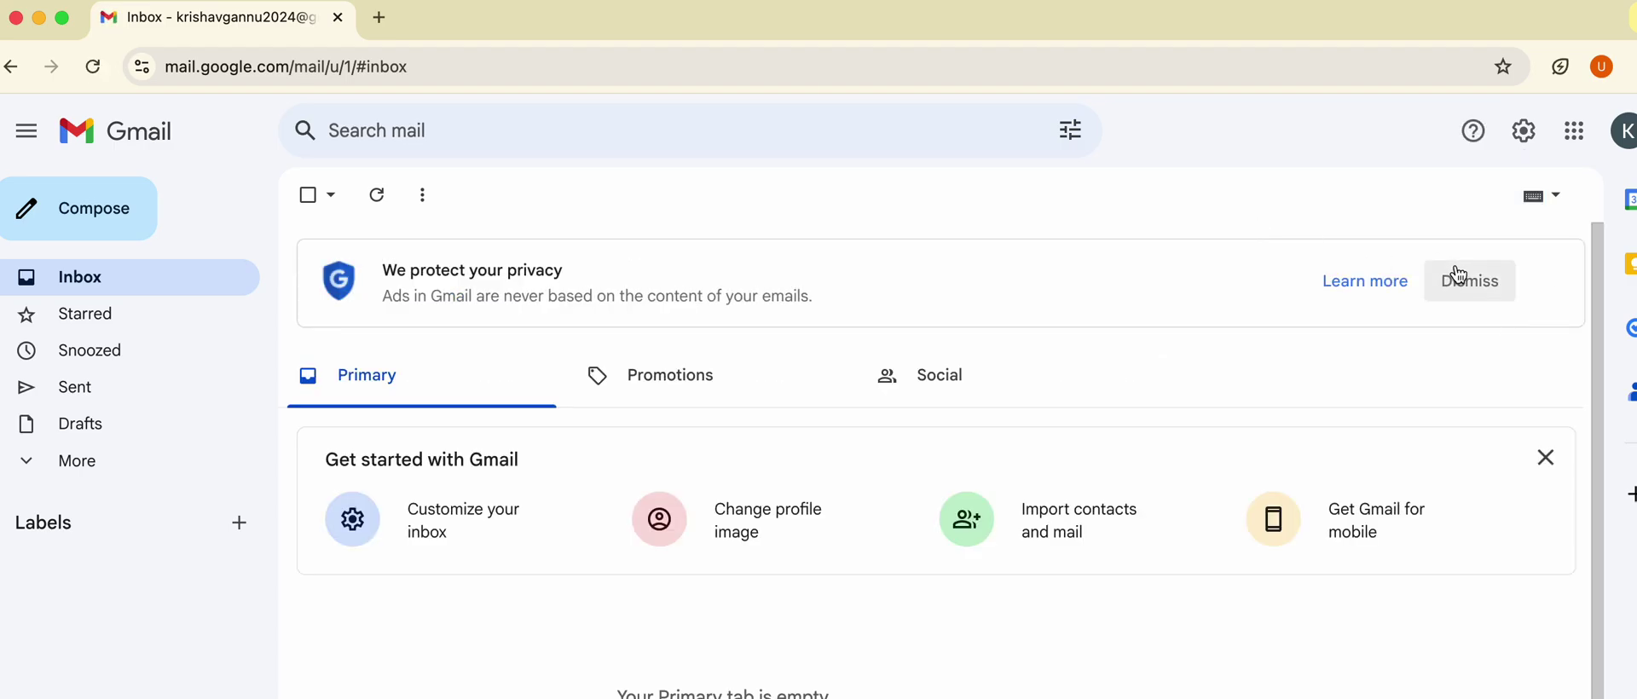
left_click(1459, 277)
left_click(1544, 341)
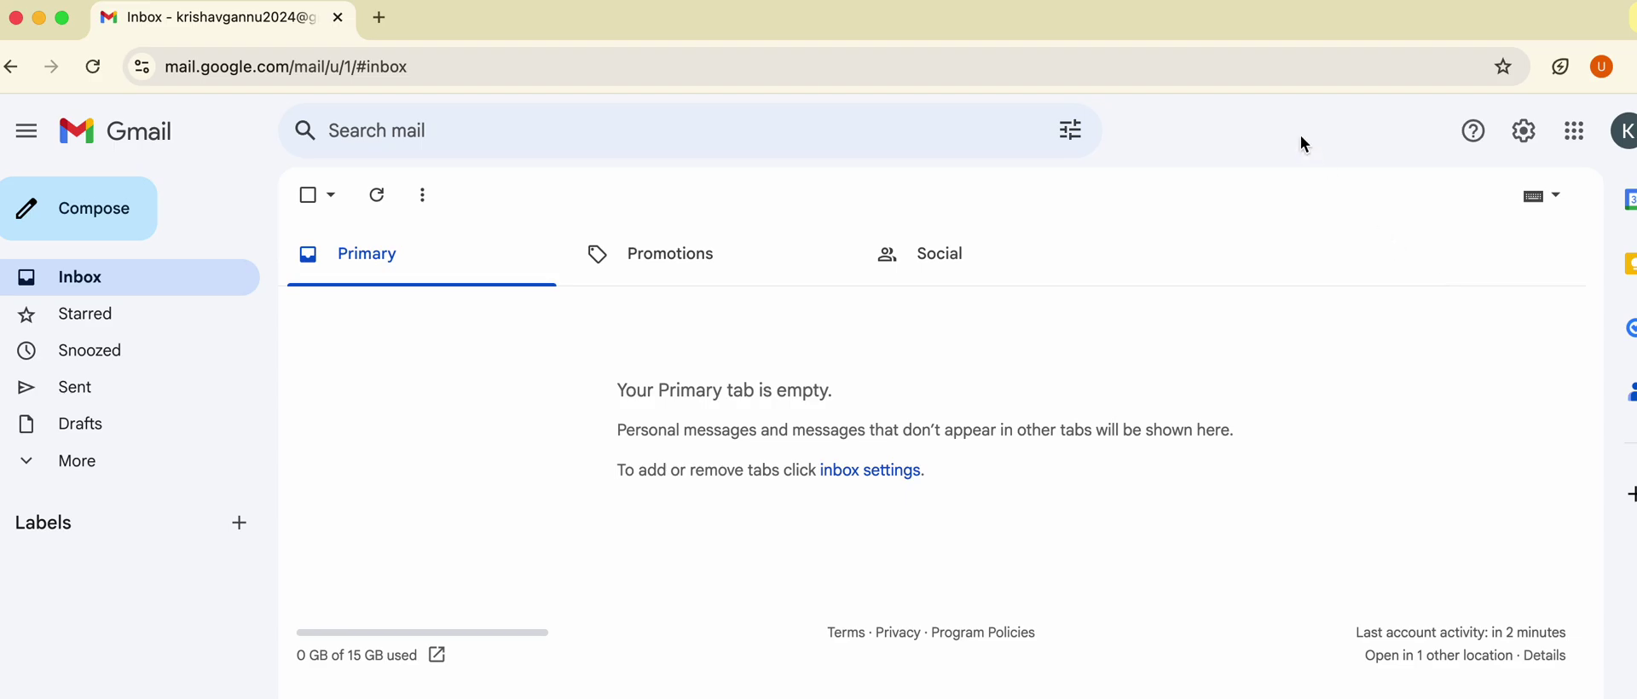